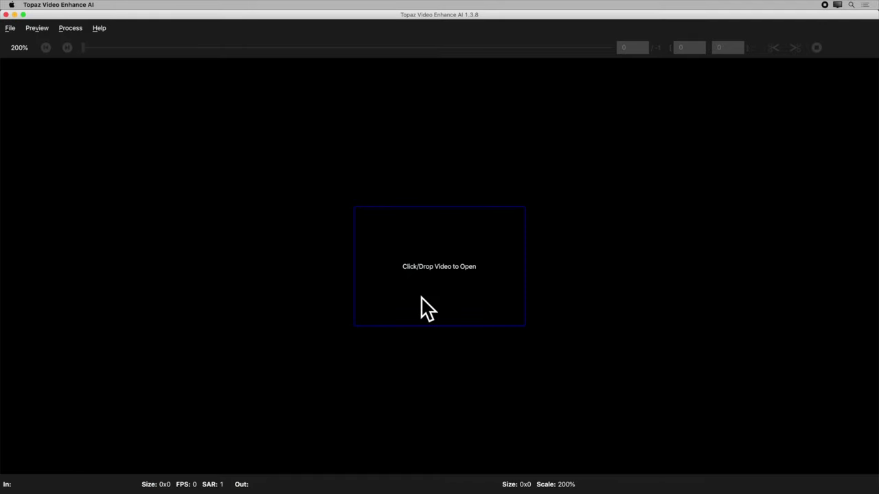
Load portrait-man-SD.mov from the Videos folder and set its preset to HD (1920x1080)
left_click(23, 15)
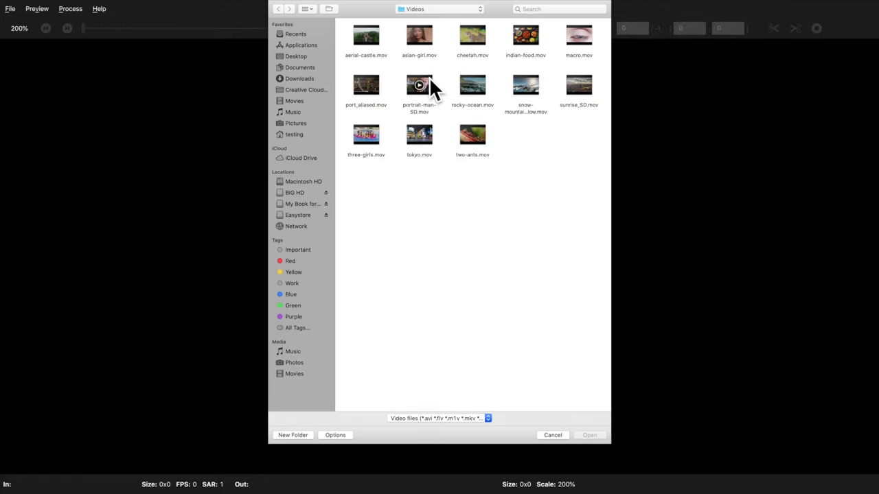
double_click(429, 78)
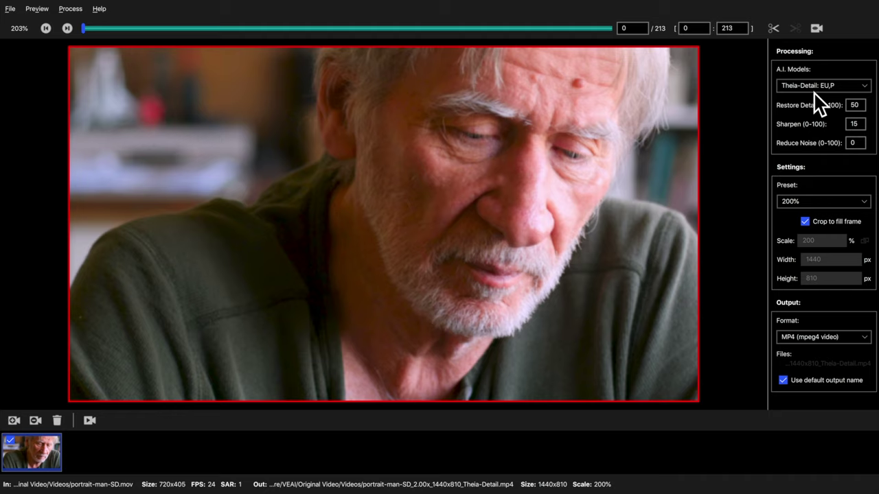
left_click(808, 201)
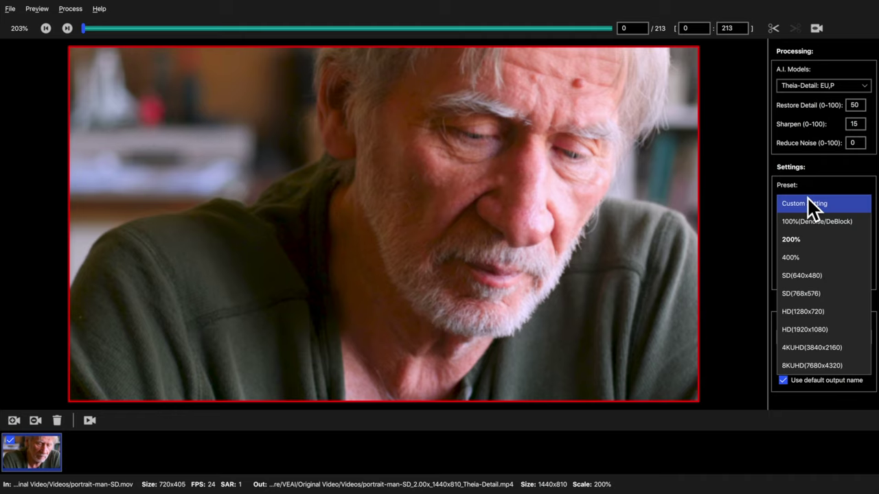
left_click(802, 329)
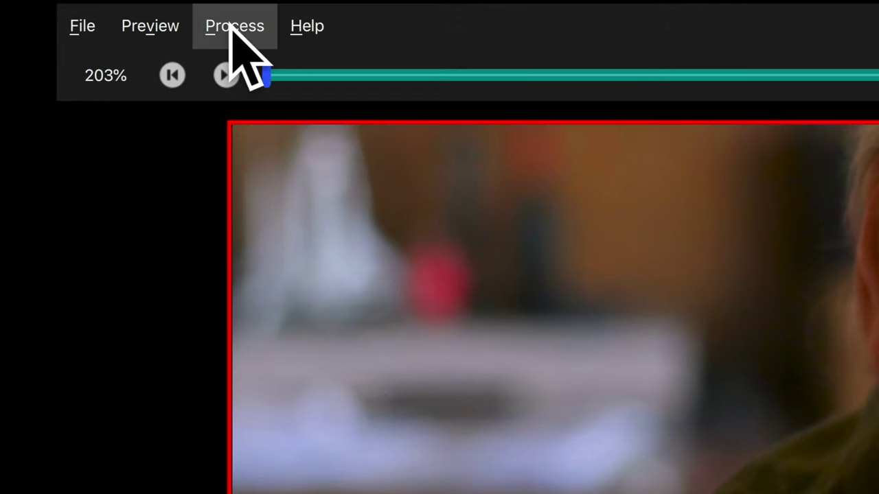
Save the Theia-Detail HD (1920x1080) settings as defaults for new videos, then play the preview
left_click(69, 9)
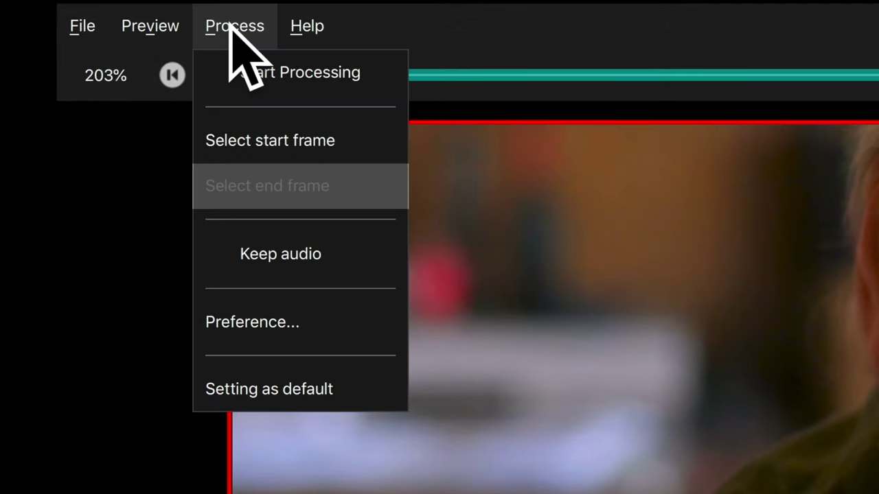
left_click(290, 389)
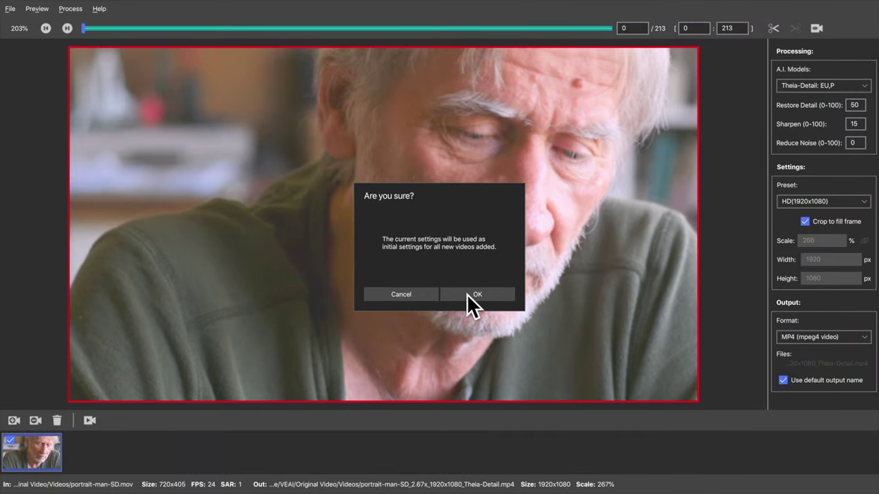
left_click(467, 295)
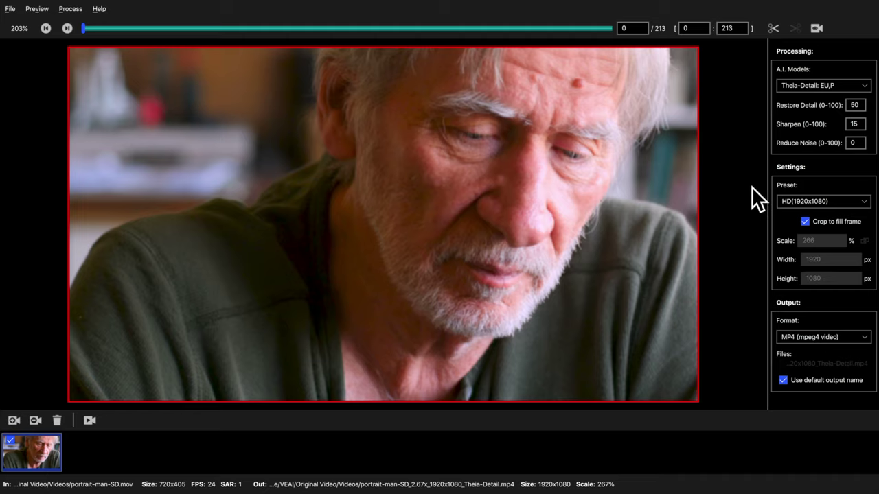
key("space")
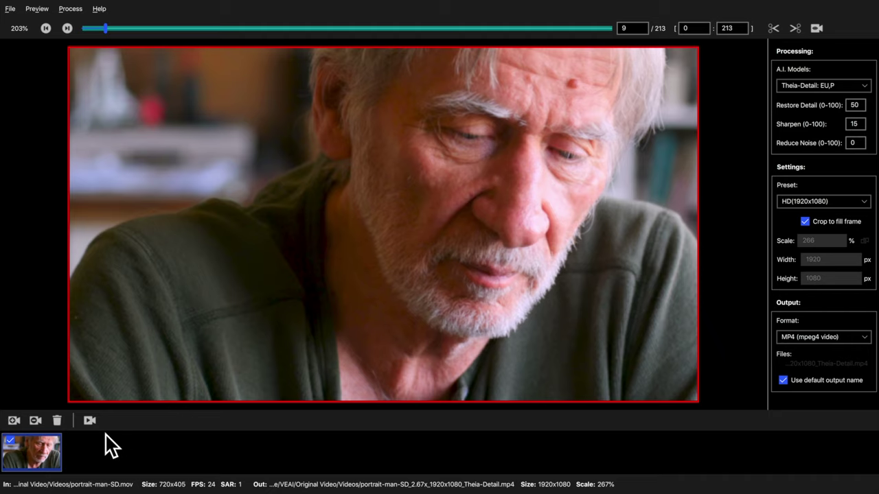
Clear the project, add every clip from the Videos folder, and preview asian-girl.mov
left_click(56, 420)
left_click(480, 296)
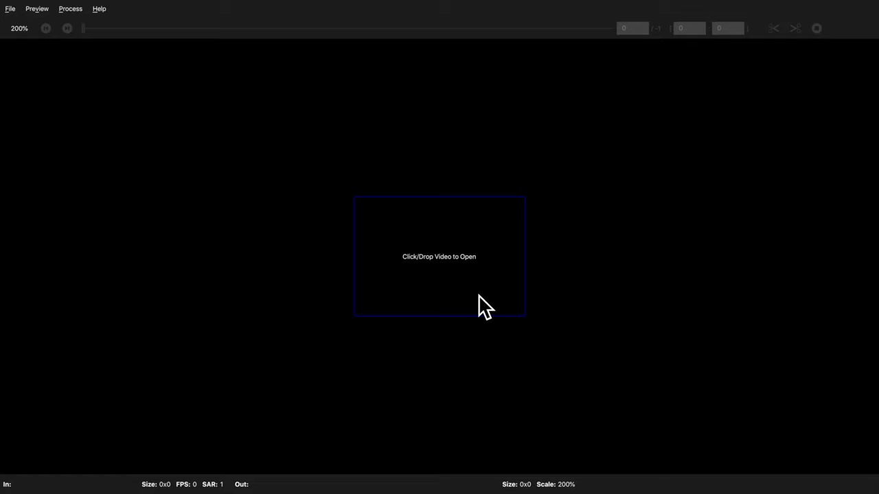
left_click(433, 265)
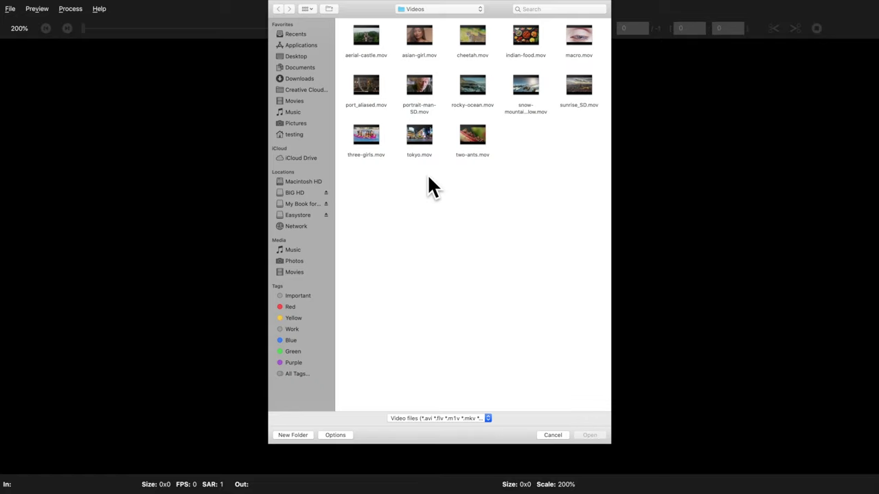
key("super+a")
key("Return")
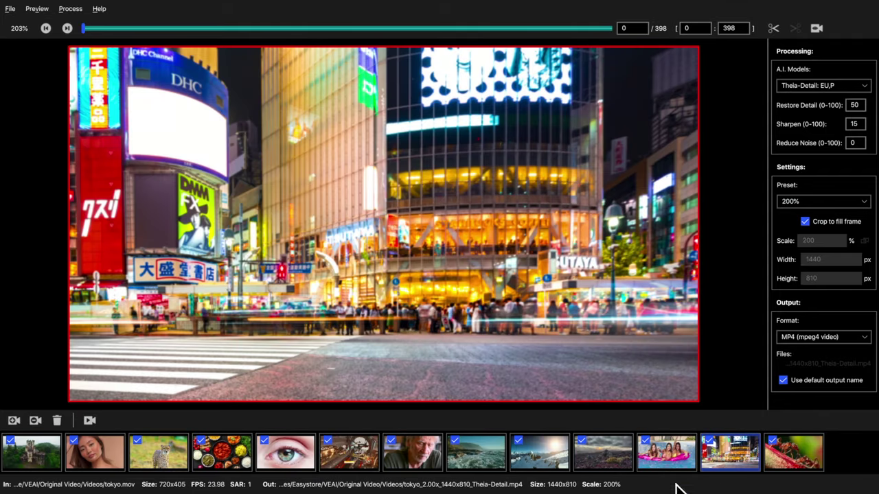
left_click(110, 468)
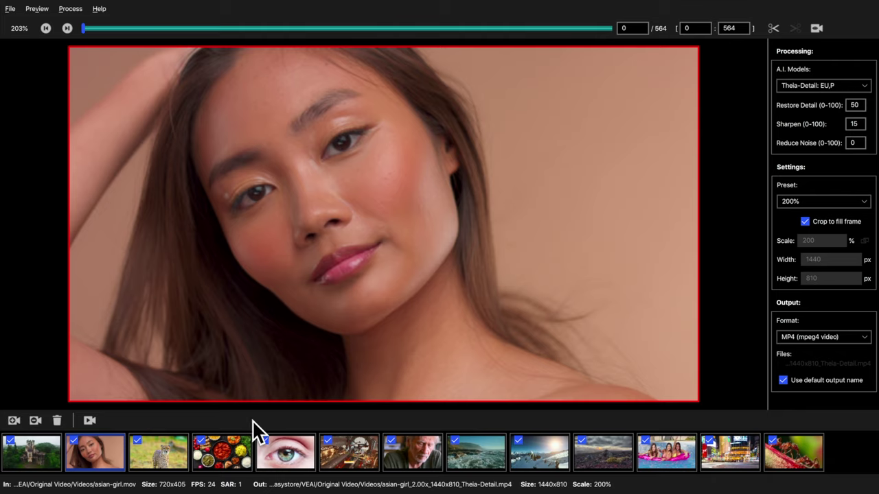
Set the asian-girl clip's start at frame 243 and end at frame 305
left_click(67, 29)
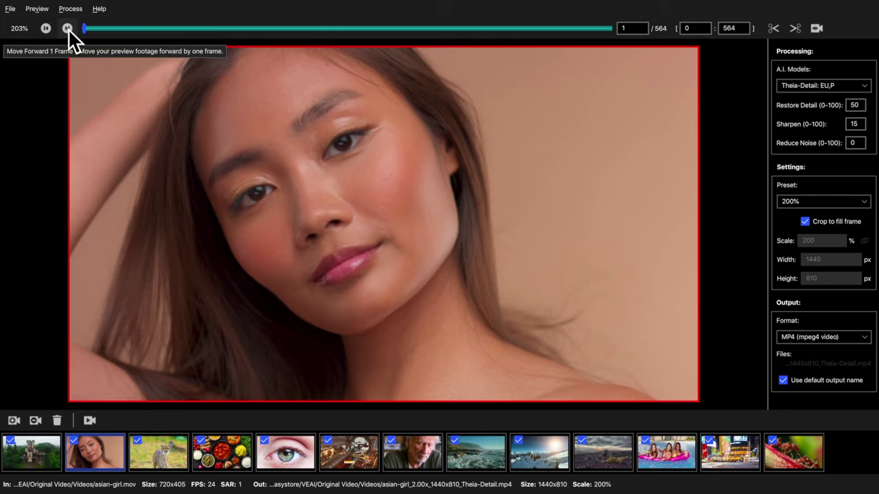
left_click(67, 28)
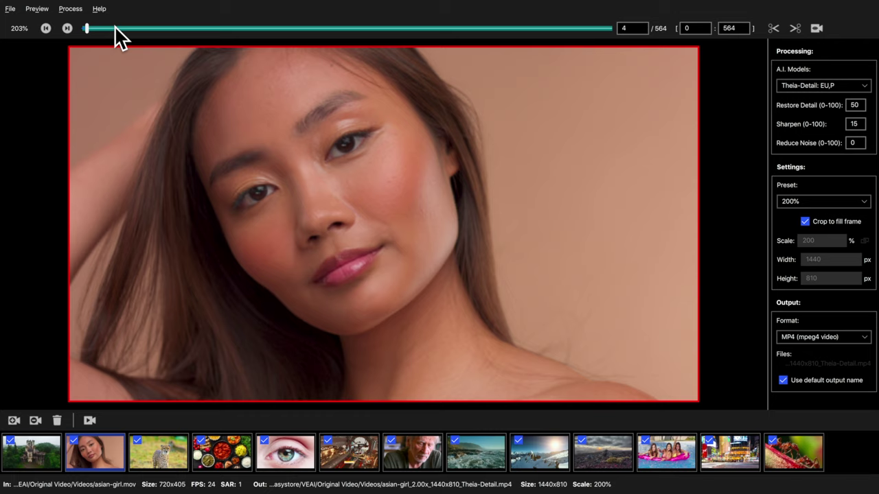
left_click_drag(147, 29, 310, 29)
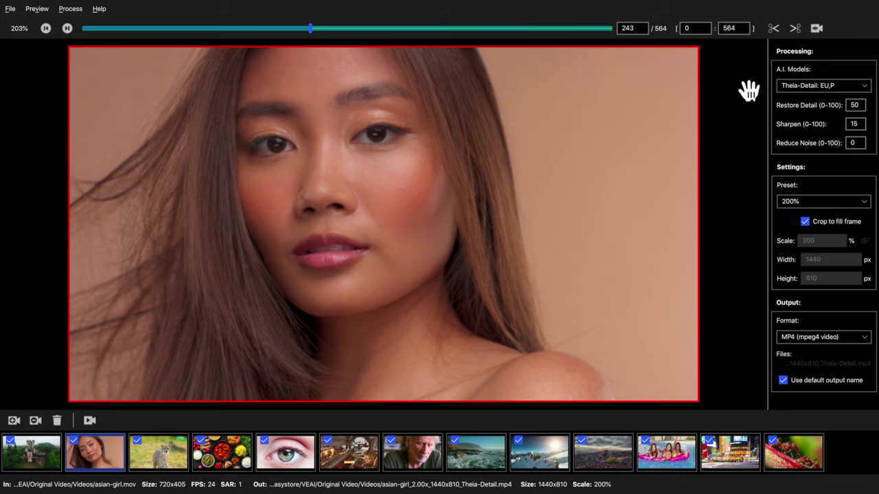
left_click(773, 28)
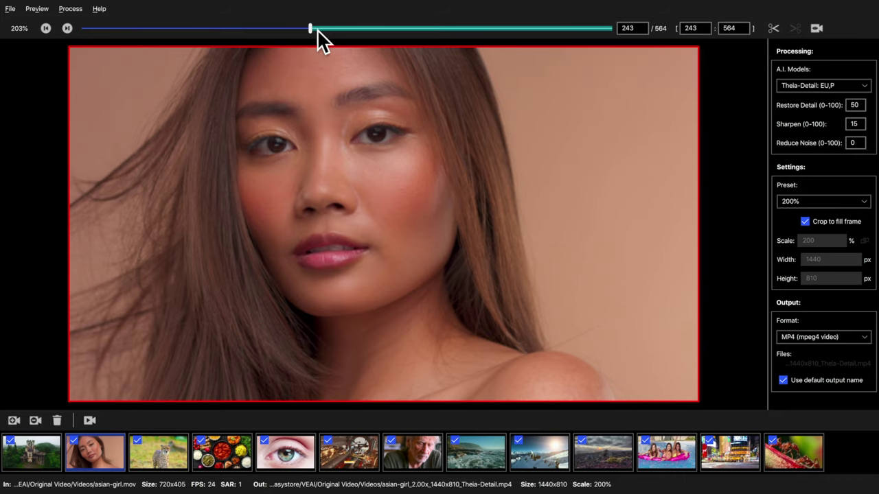
left_click_drag(312, 28, 368, 30)
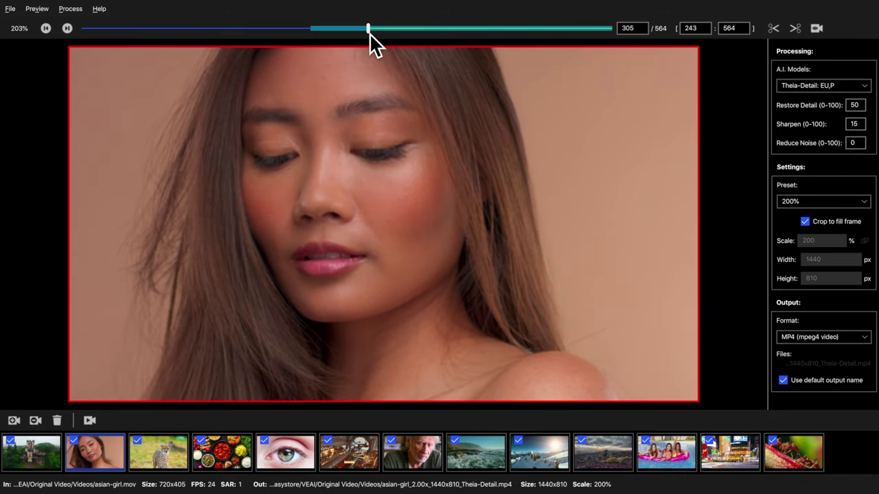
left_click(795, 29)
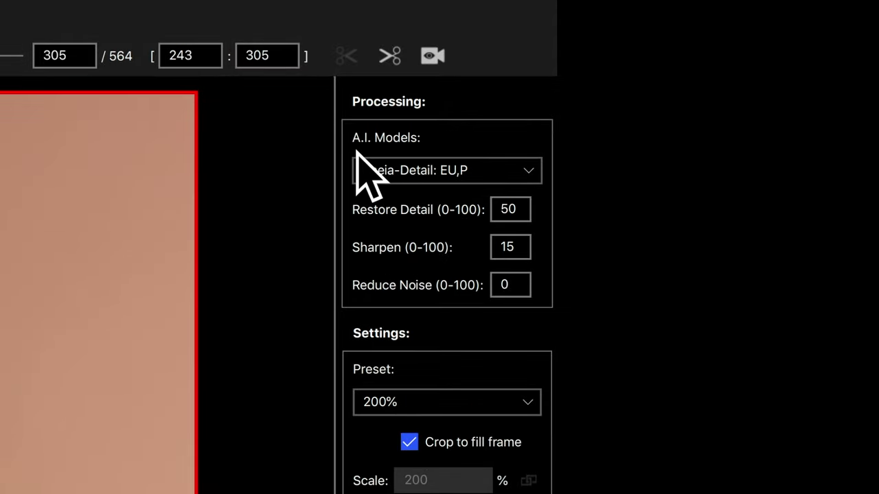
Keep Theia-Detail and MP4 while switching the asian-girl preset to 400% (2880x1620)
left_click(440, 173)
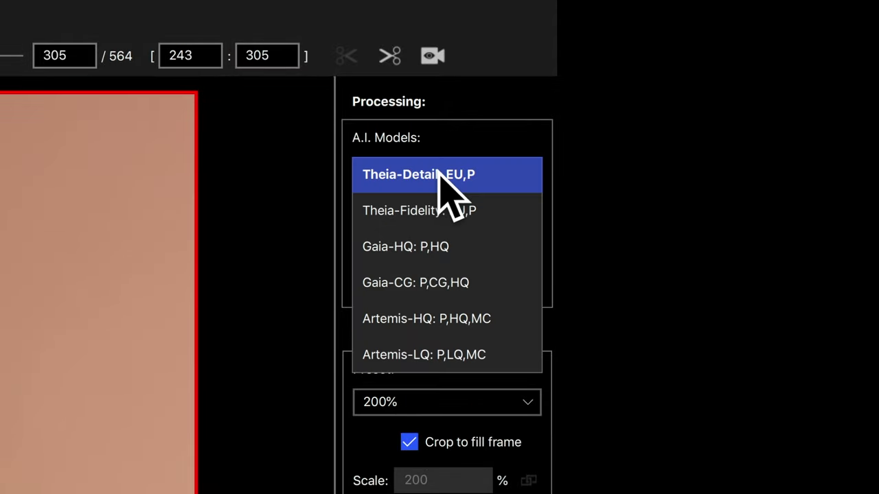
left_click(448, 133)
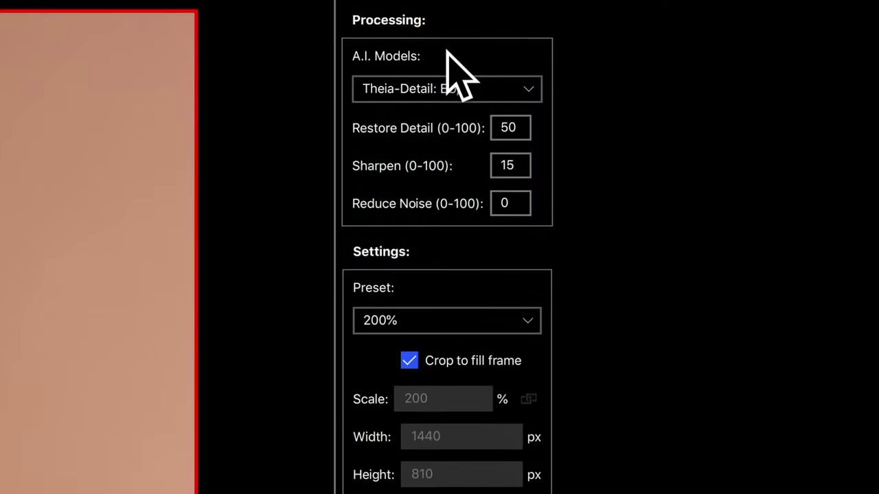
left_click(427, 115)
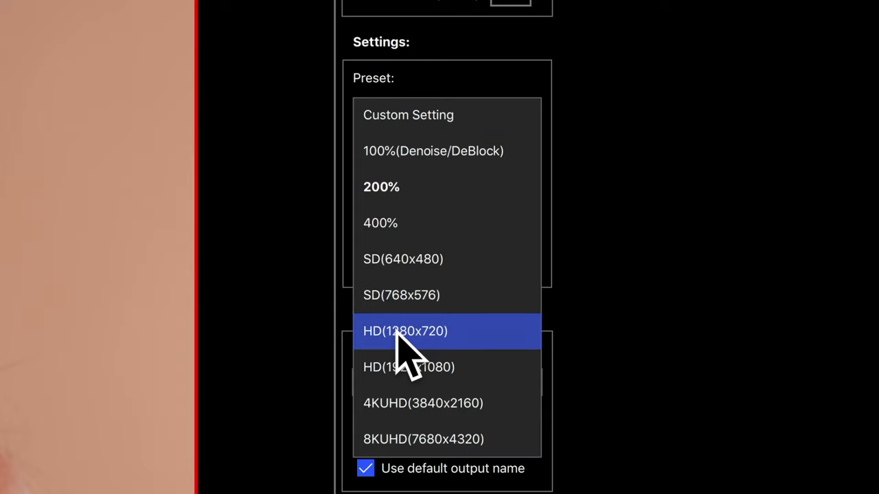
left_click(394, 228)
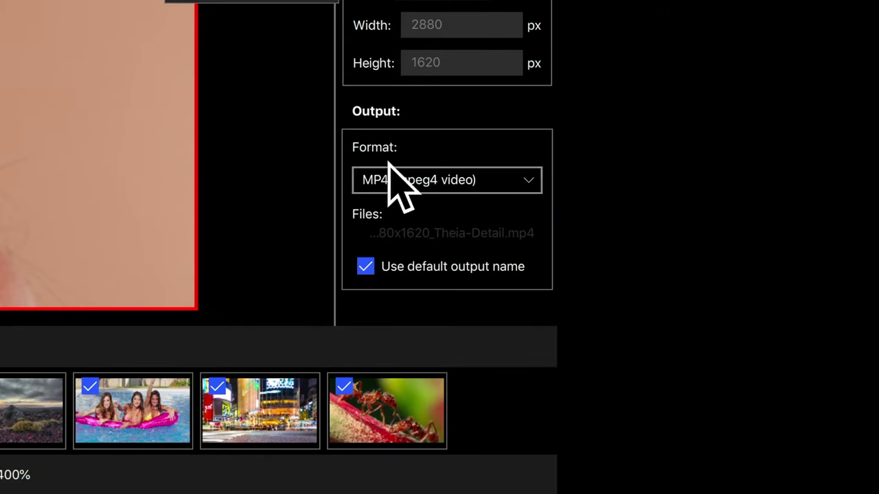
left_click(516, 182)
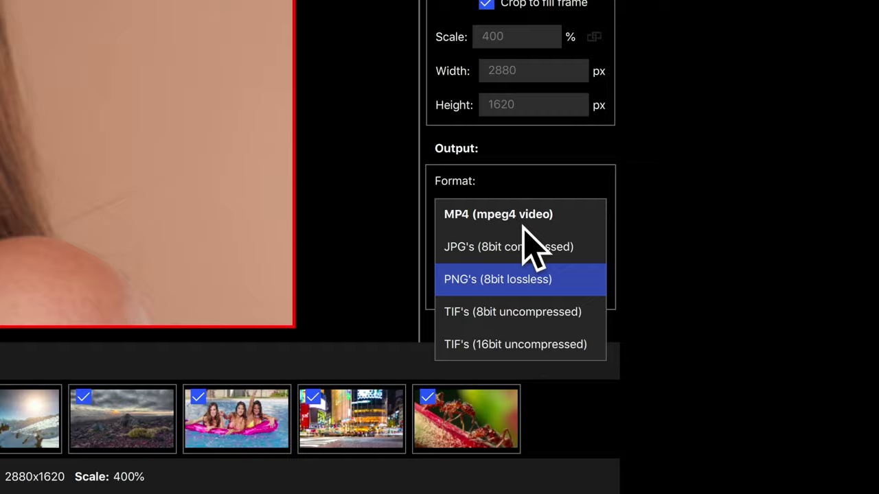
left_click(523, 220)
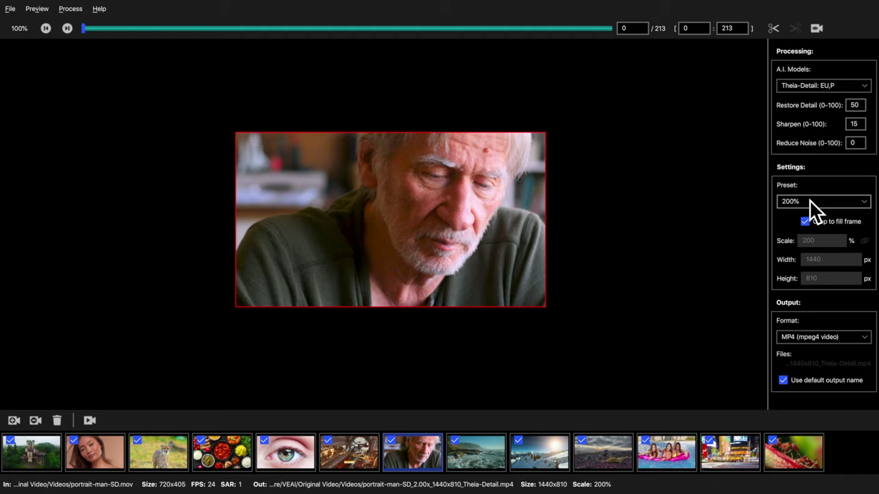
Set the portrait clip to Gaia-HQ at 400% (2880x1620) and start its preview render
left_click(809, 200)
left_click(803, 258)
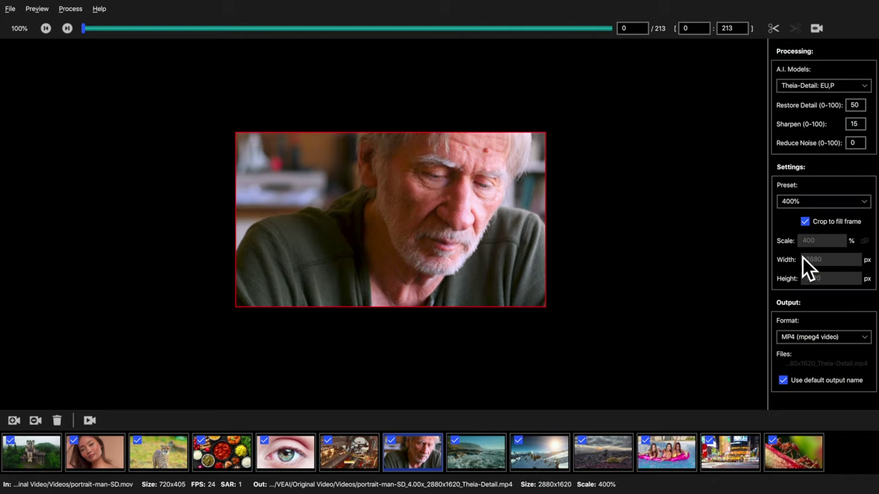
left_click(802, 86)
left_click(804, 125)
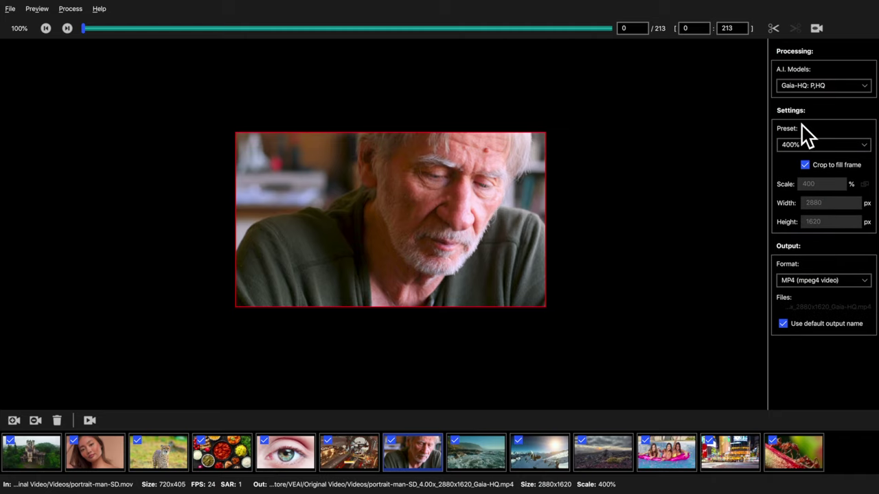
left_click(817, 29)
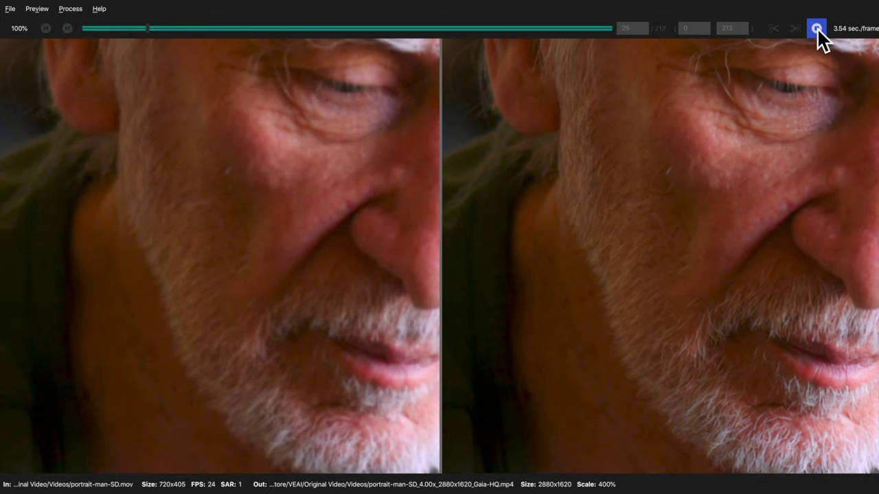
Play and pause the Gaia-HQ preview, zoom to 1:2 (200%), and pan around the face
left_click(817, 28)
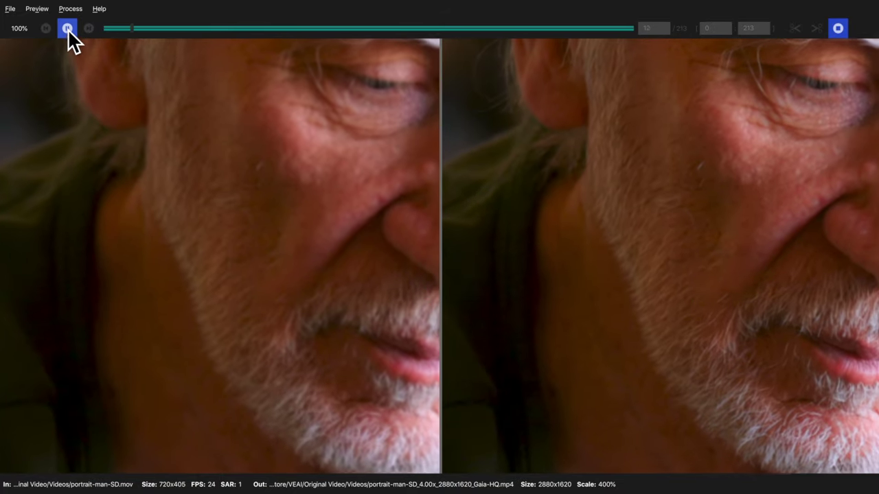
left_click(68, 28)
left_click_drag(703, 153, 579, 258)
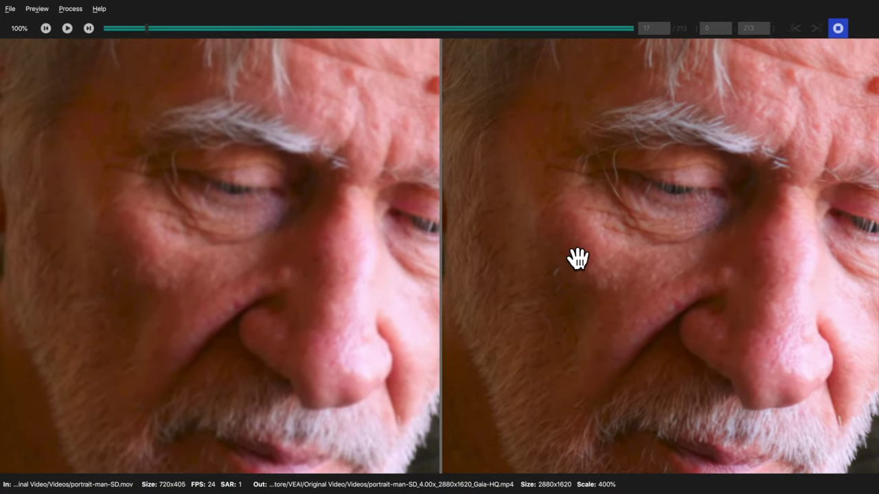
left_click(19, 28)
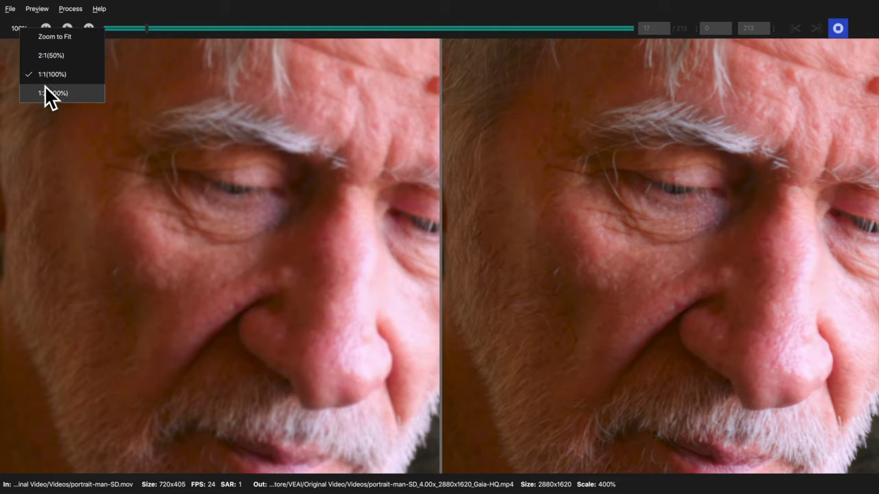
left_click(45, 89)
mouse_move(592, 175)
left_mouse_down()
mouse_move(633, 202)
mouse_move(628, 297)
left_mouse_up()
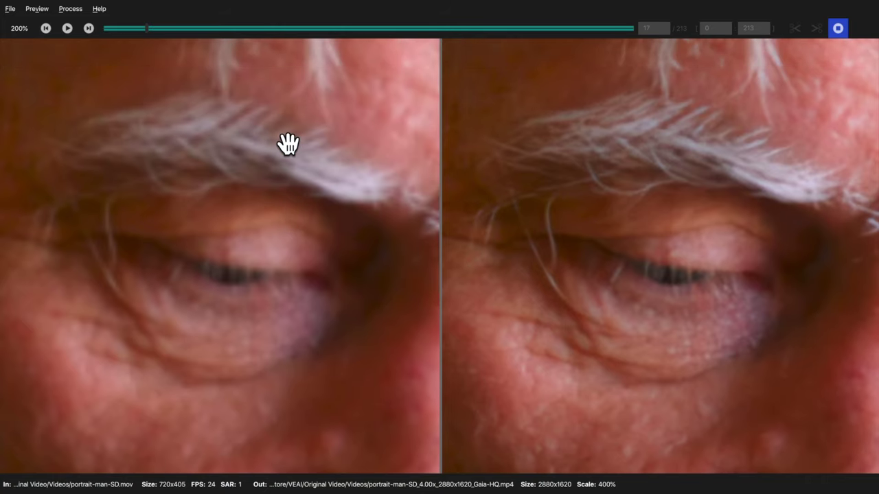
left_click_drag(281, 320, 287, 213)
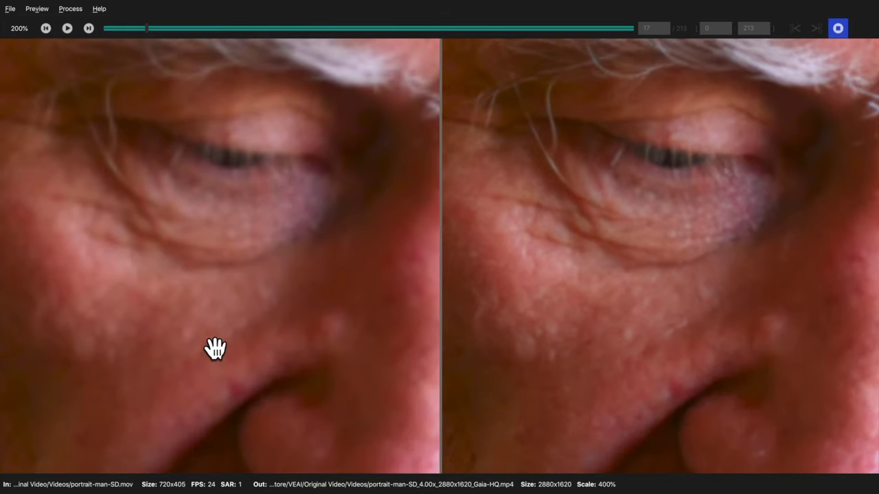
left_click_drag(260, 316, 304, 327)
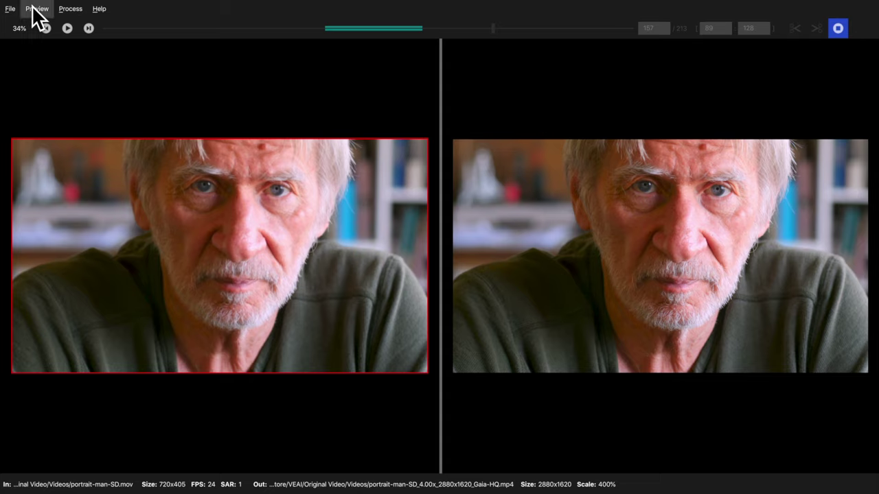
Turn off Zoom original video, set preview zoom to 1:1 (100%), and pan to the eyes
left_click(34, 9)
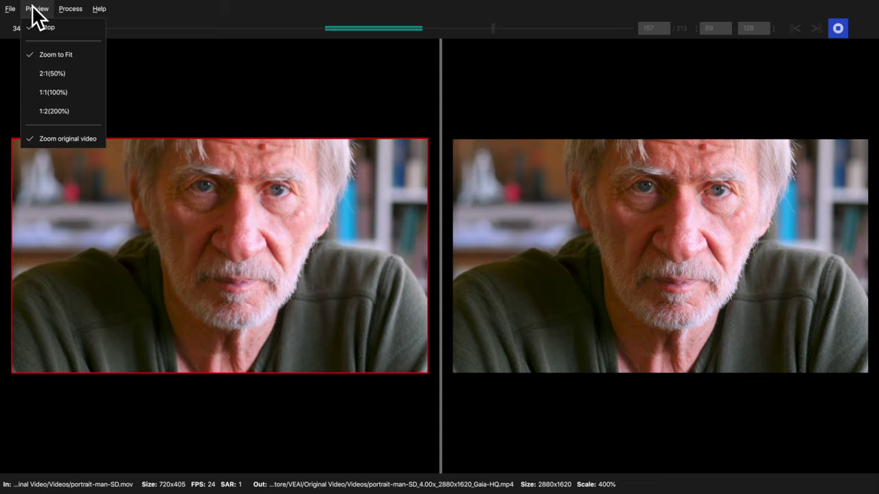
left_click(59, 138)
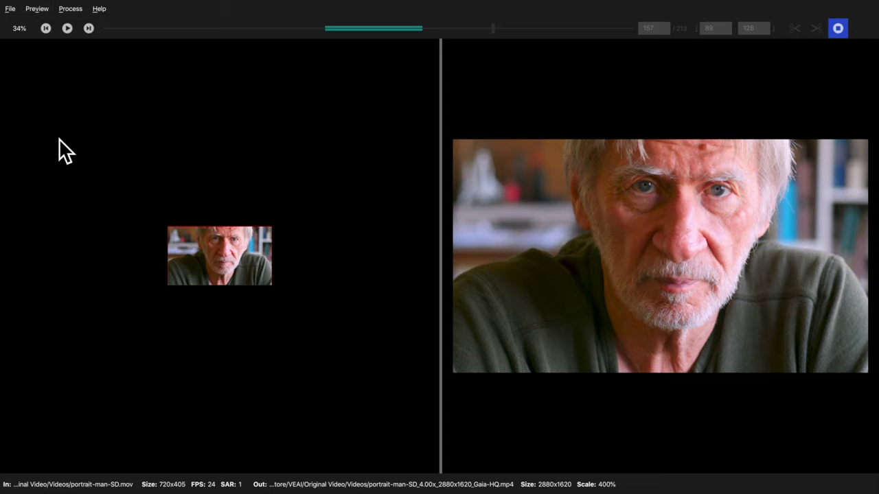
left_click(19, 28)
left_click(43, 77)
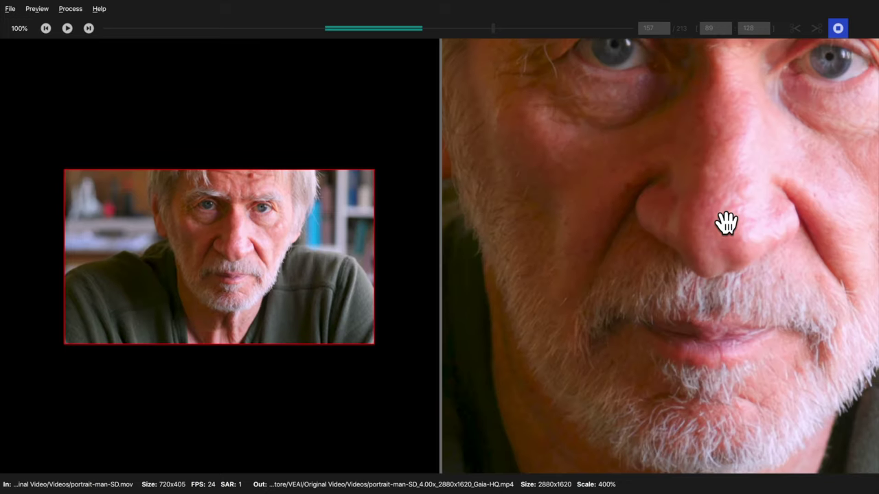
left_click_drag(725, 222, 707, 281)
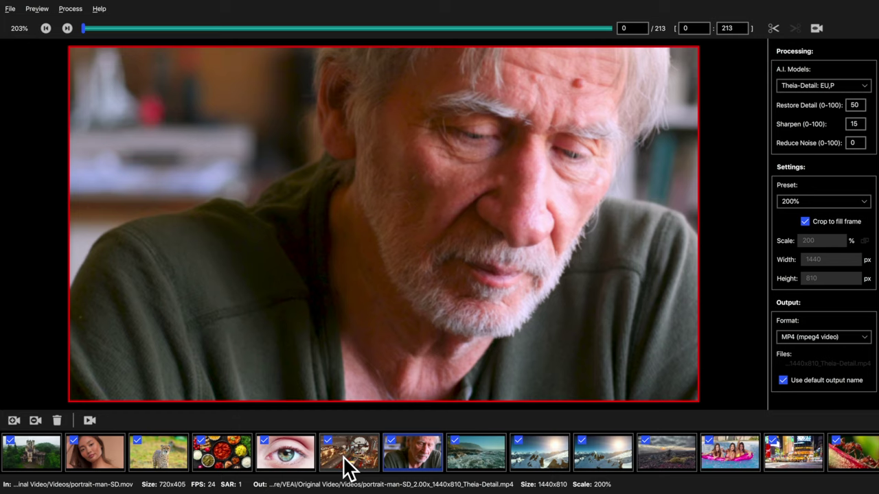
Switch port_aliased.mov to Gaia-CG: P,CG,HQ at 2560x1440 and start its preview
left_click(343, 456)
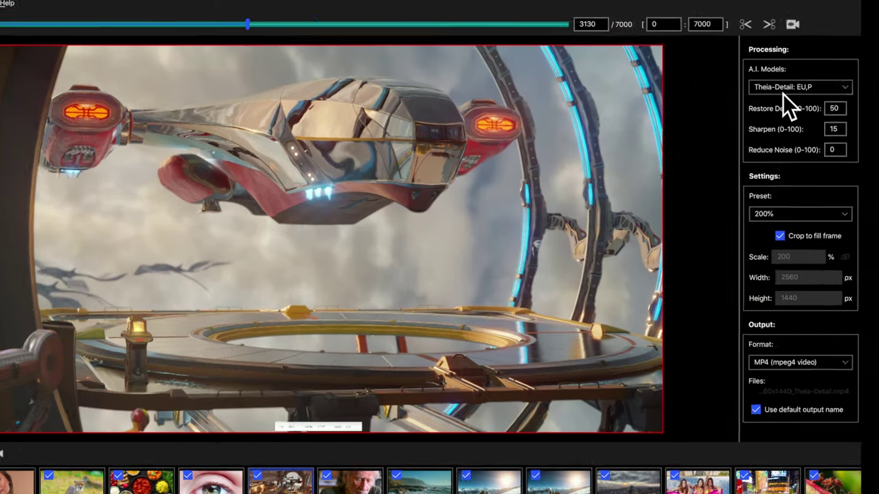
left_click(809, 86)
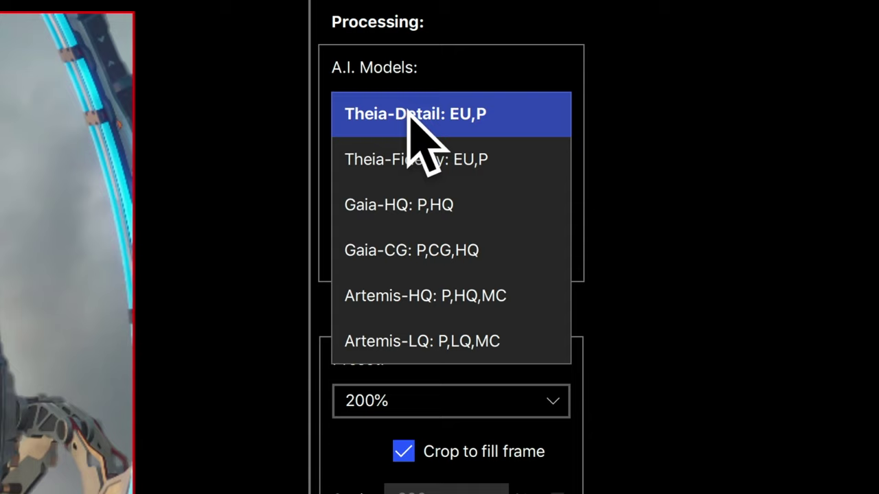
left_click(368, 252)
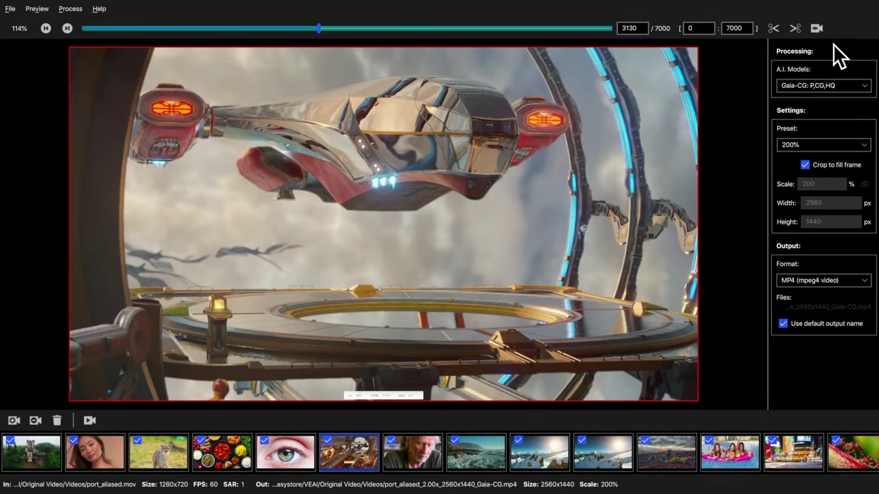
left_click(816, 29)
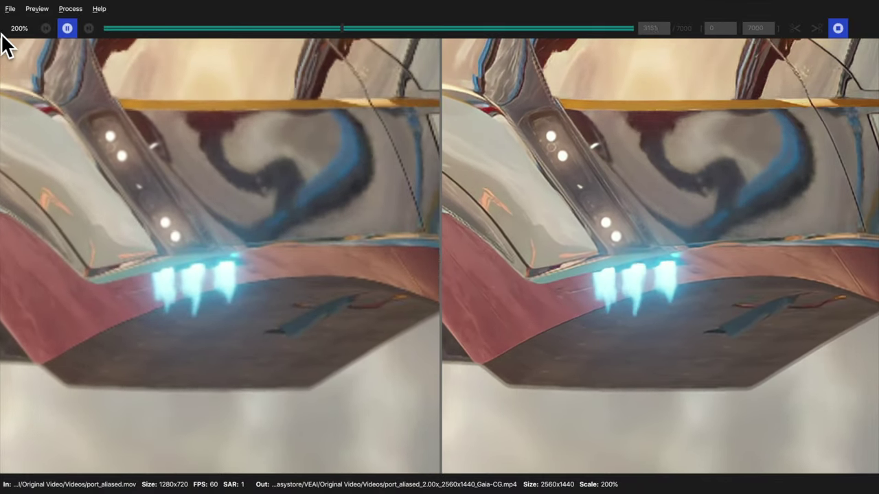
Toggle the spaceship preview zoom to 100% and back to 200%
left_click(20, 29)
left_click(41, 77)
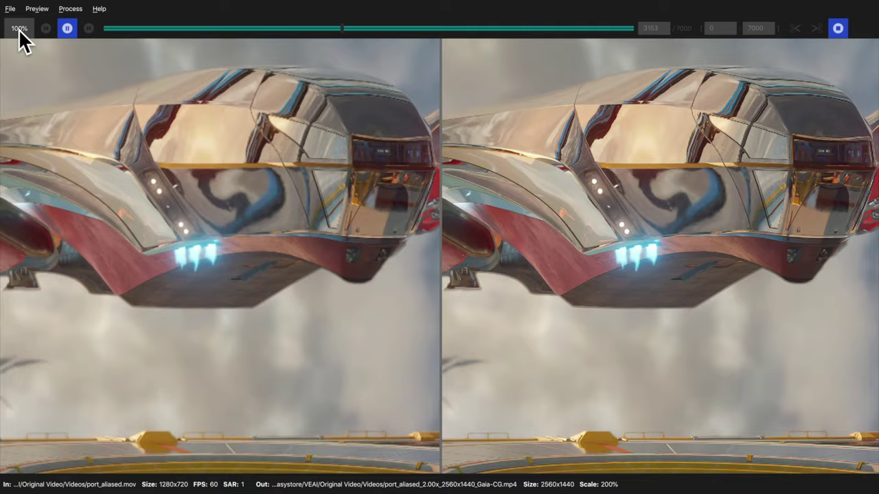
left_click(19, 29)
left_click(43, 92)
Pause playback, pan to the red lamp and glowing arches, and step frames forward
left_click(67, 29)
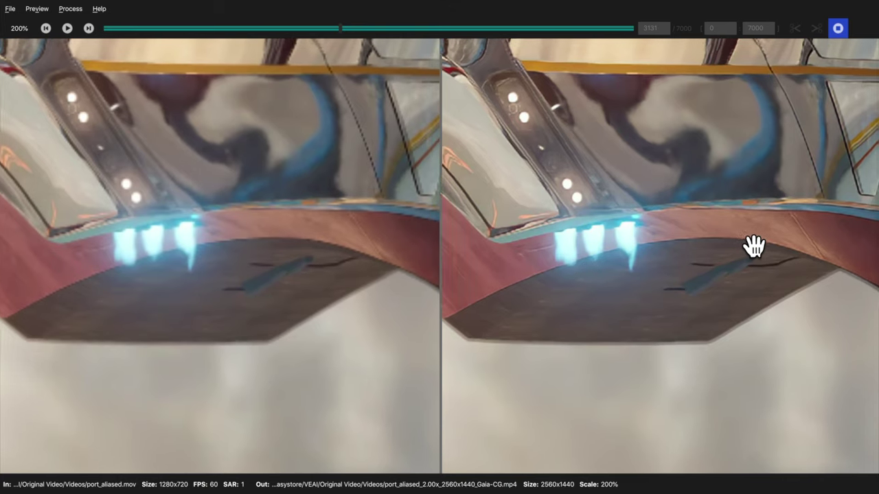
left_click_drag(753, 246, 702, 255)
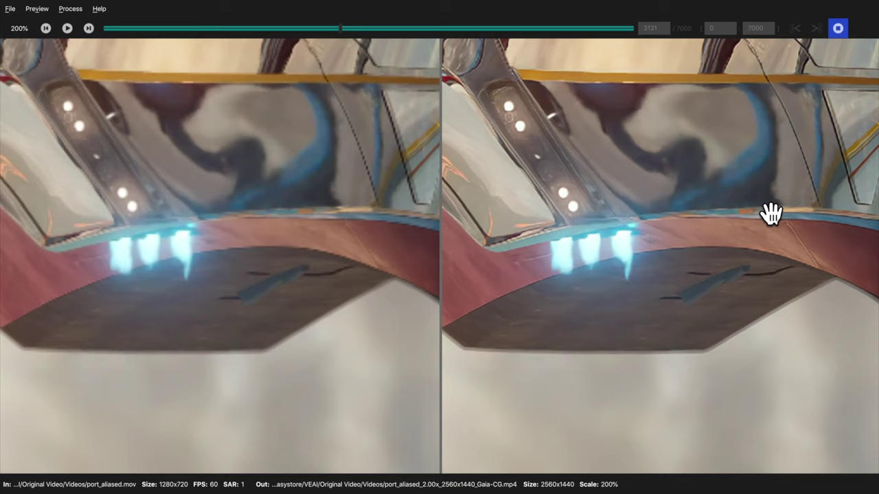
left_click_drag(587, 322, 256, 252)
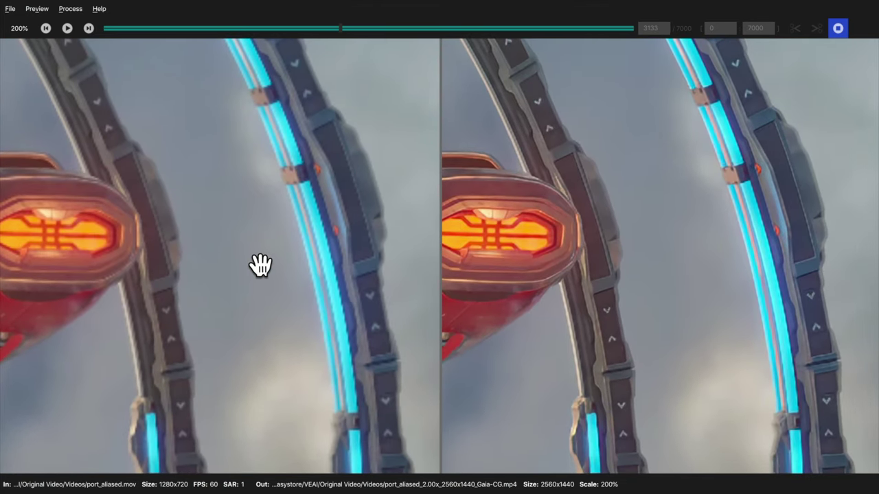
key("Right")
key("Right")
key("Right")
key("Right")
key("Right")
key("Right")
key("Right")
key("Right")
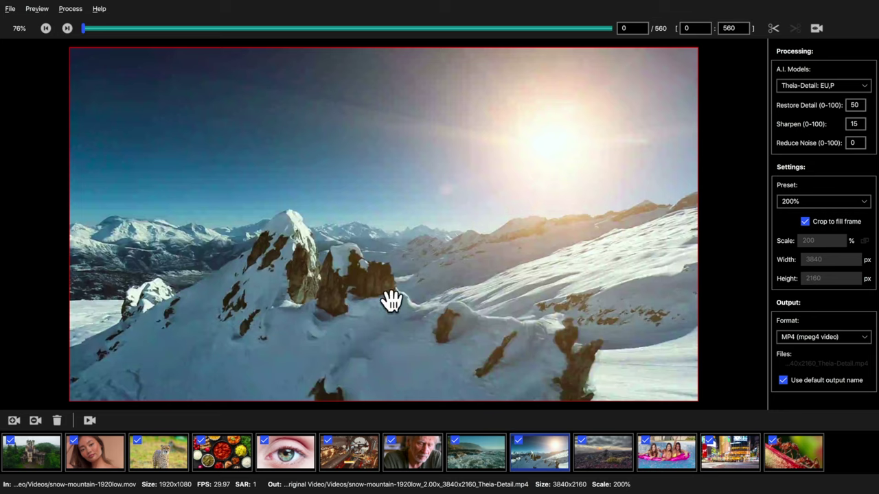
Keep the Theia-Detail model with Restore Detail 100, Sharpen 10 and Reduce Noise 20
left_click(813, 86)
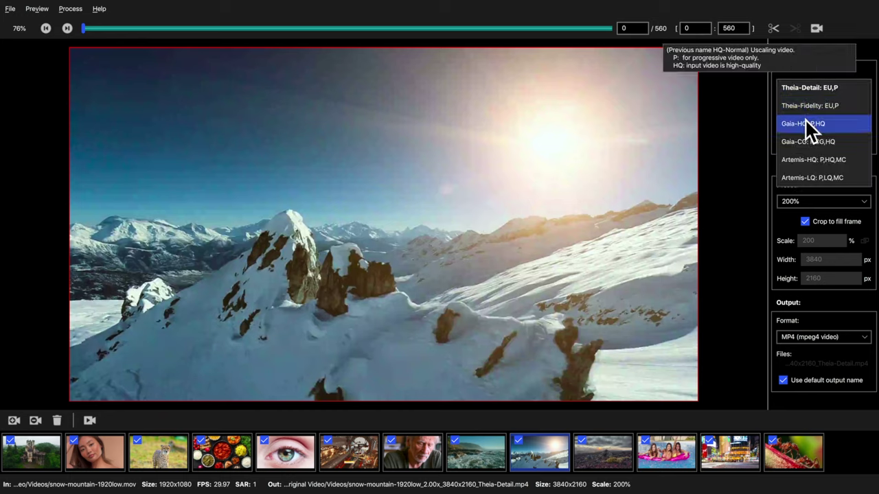
left_click(802, 88)
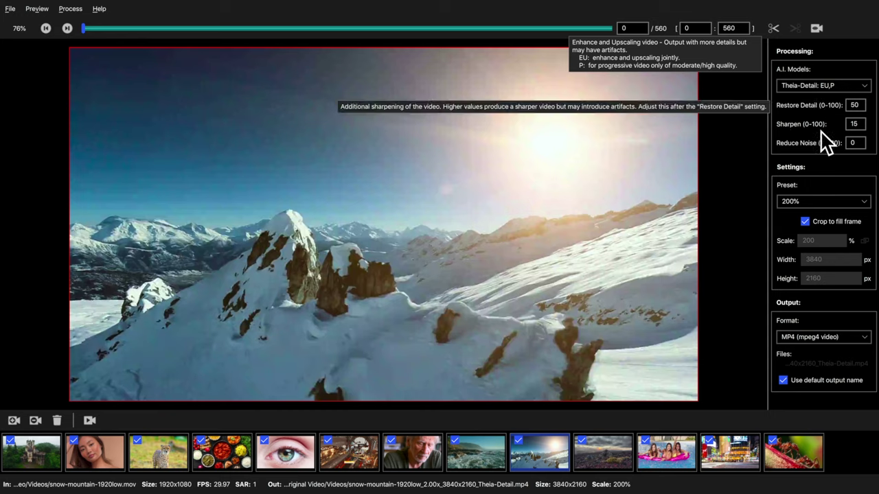
mouse_move(808, 143)
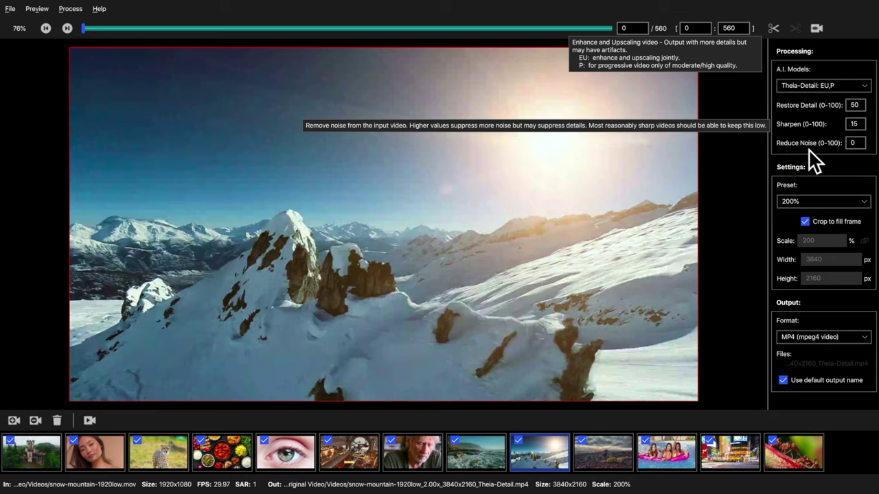
double_click(858, 105)
type("100")
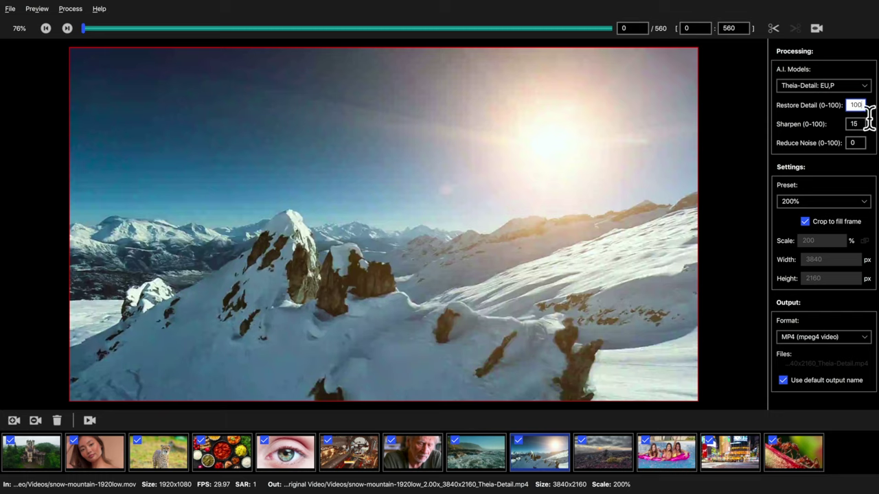
double_click(856, 125)
type("10")
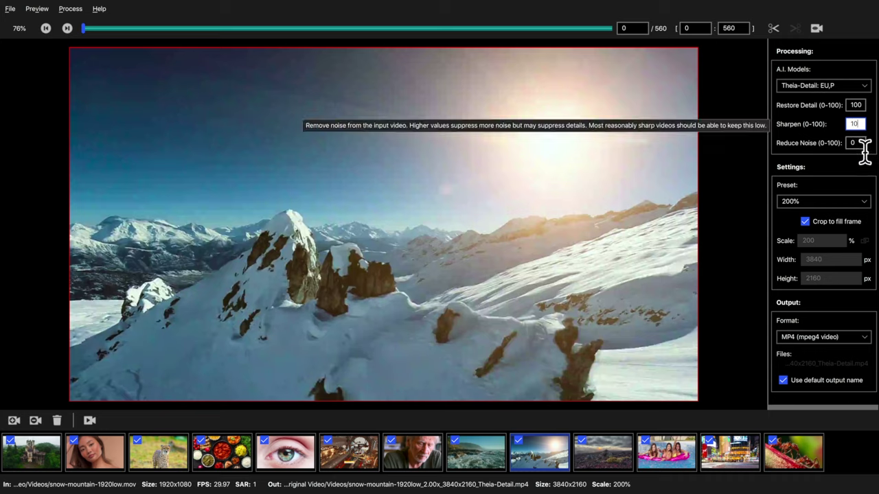
double_click(863, 145)
type("20")
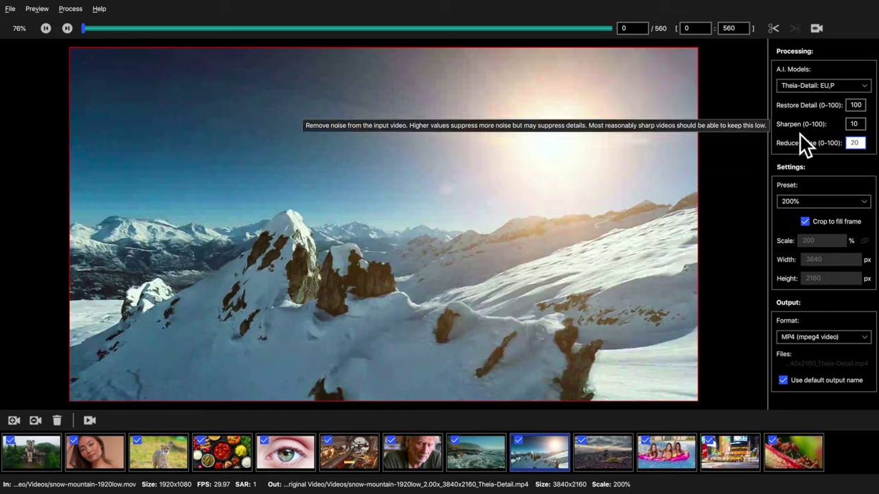
double_click(855, 144)
Start a side-by-side preview at frame 199, zoomed to 100% on the brown rock
left_click_drag(233, 29, 270, 31)
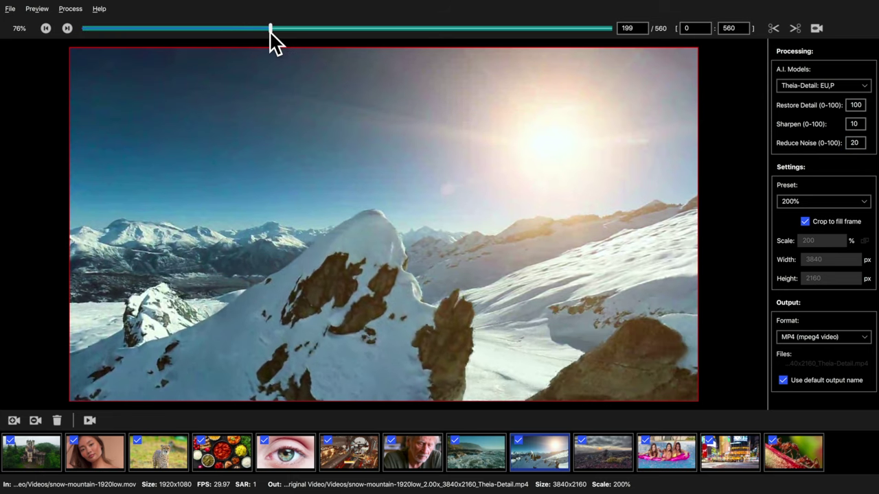
left_click(816, 29)
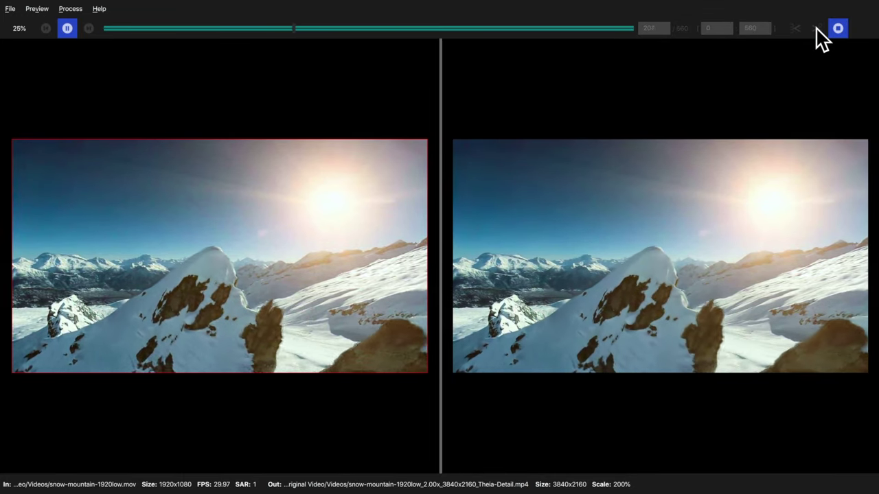
scroll(323, 361, "up", 2)
left_click_drag(312, 288, 311, 309)
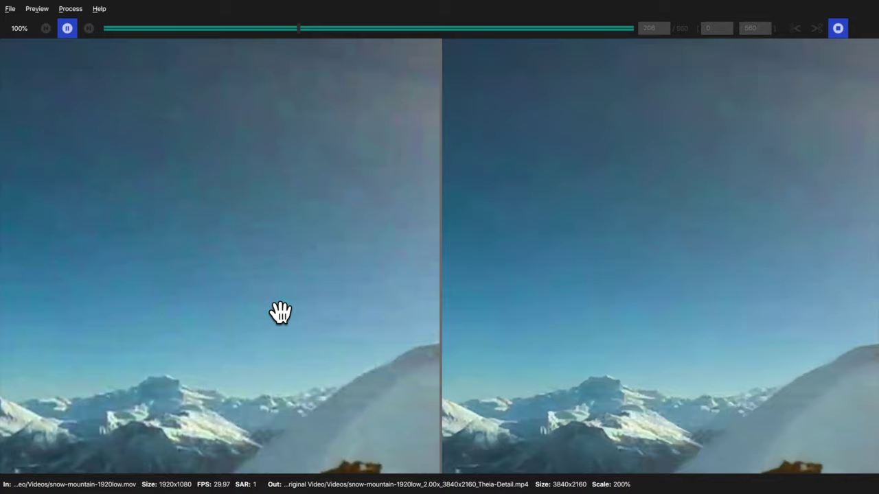
left_click_drag(604, 408, 648, 296)
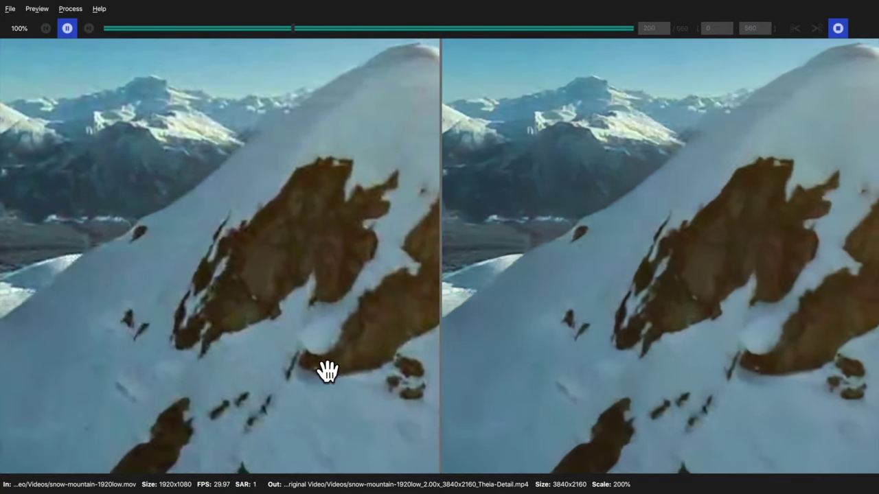
Pause the comparison, step a few frames back and forth, re-pan, and resume playback
key("space")
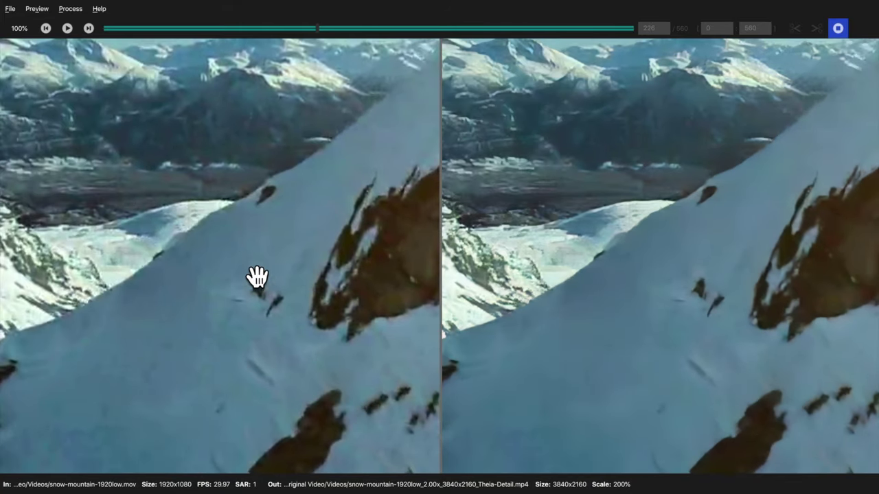
key("Left")
key("Left")
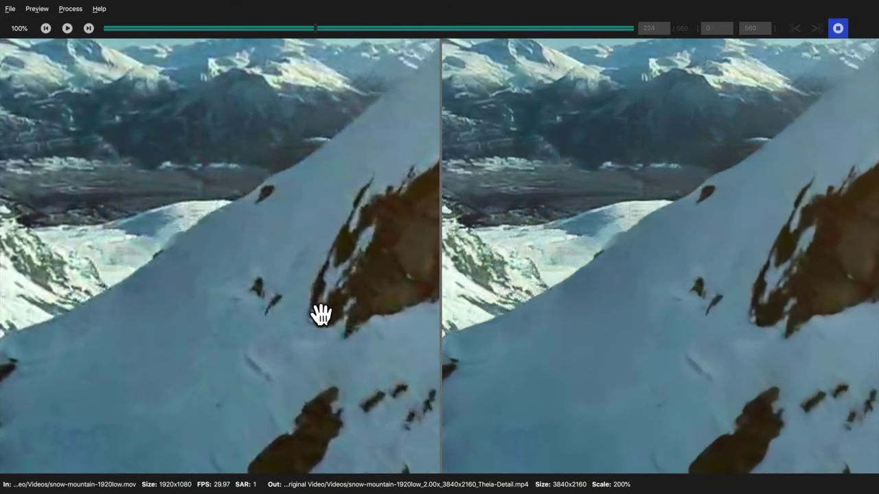
key("Left")
key("Left")
key("Left")
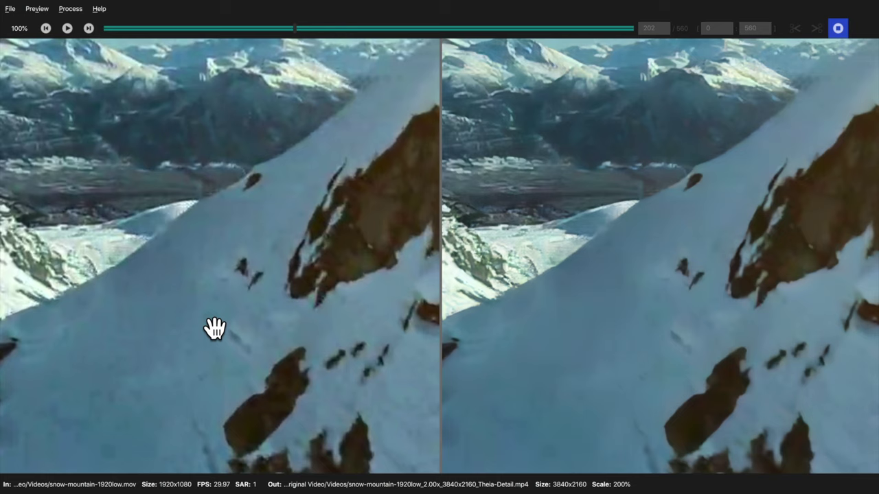
key("Right")
key("Right")
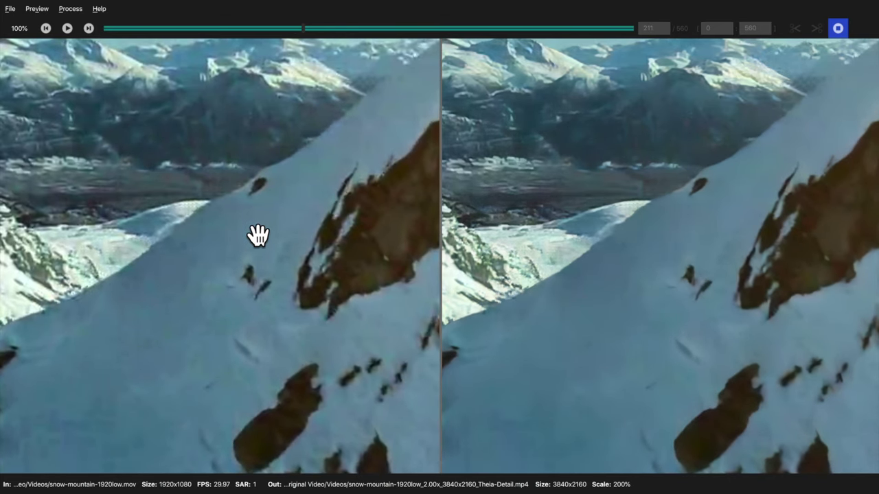
key("Right")
key("Left")
key("Left")
left_click_drag(762, 323, 734, 283)
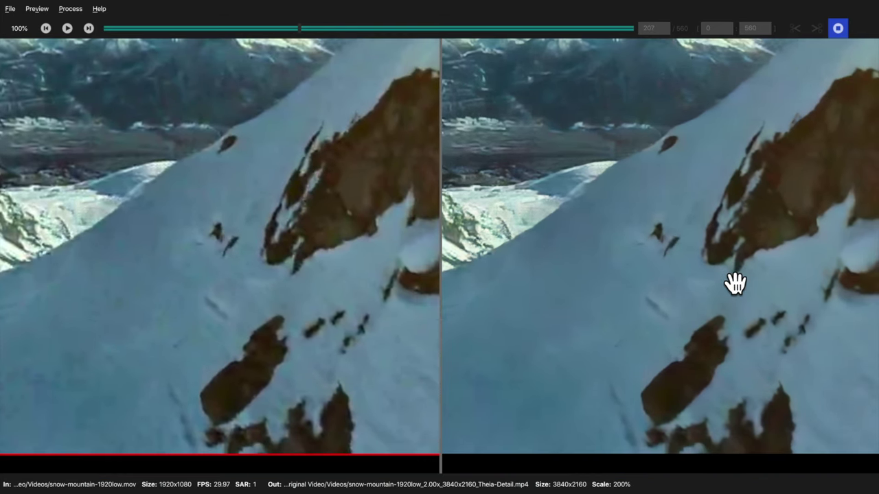
left_click(67, 28)
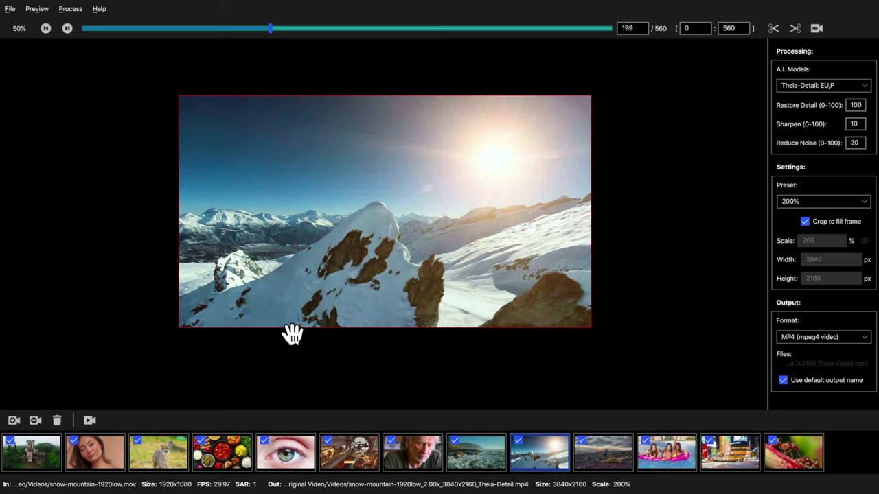
Remove all videos from the project and open asian-girl.mov
left_click(57, 421)
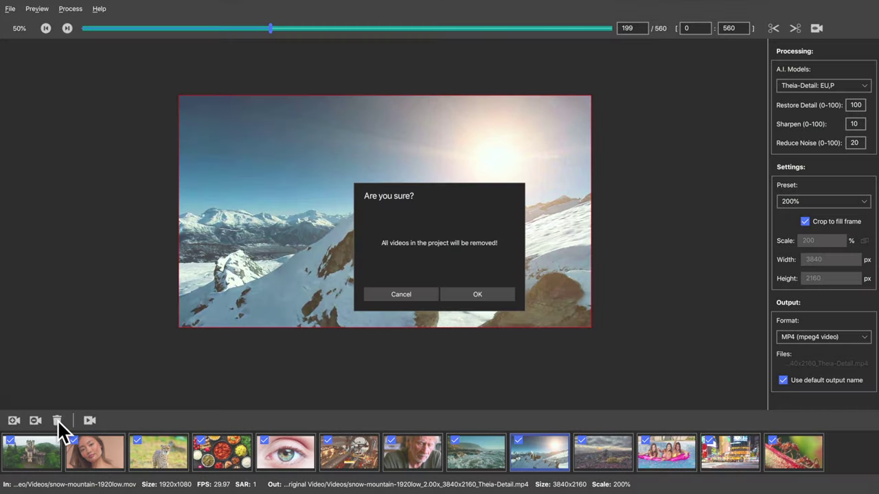
left_click(495, 307)
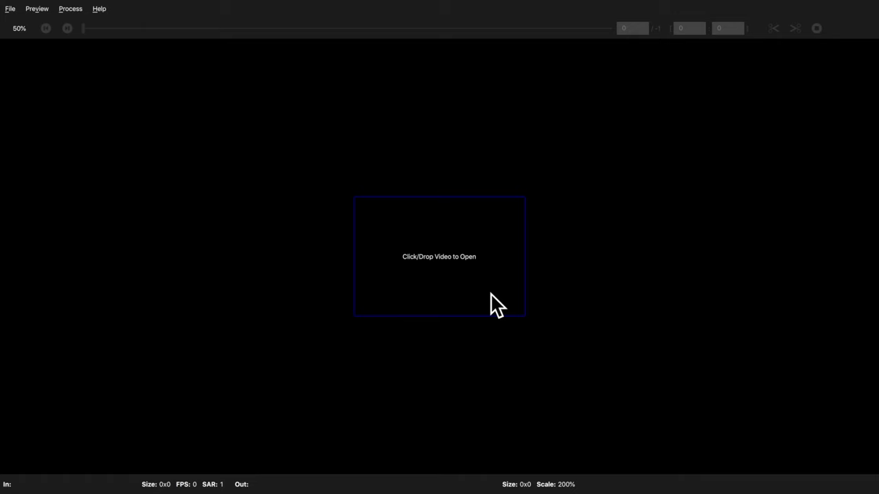
left_click(451, 259)
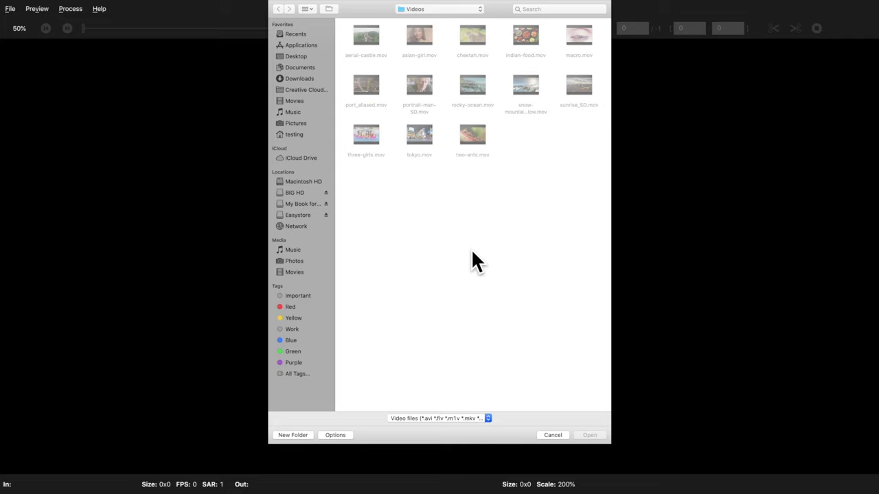
double_click(423, 32)
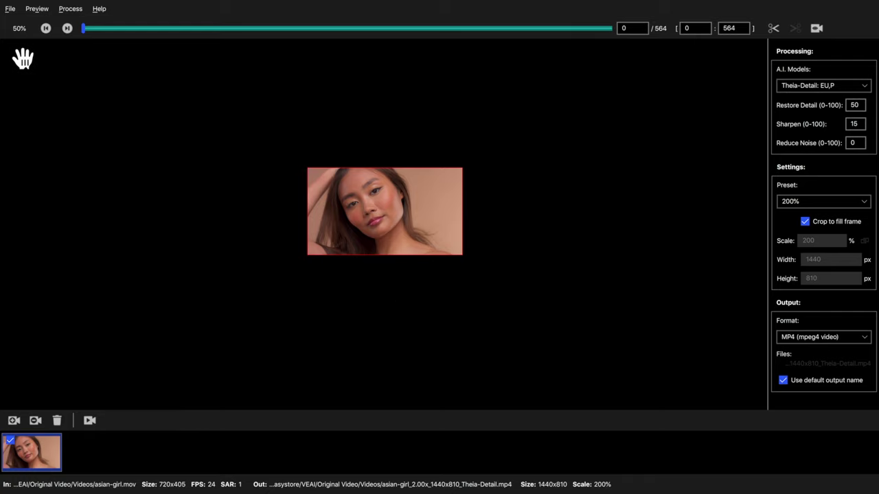
Fit the preview to the window and add asian-girl.mov again as a second batch clip
left_click(20, 28)
left_click(41, 39)
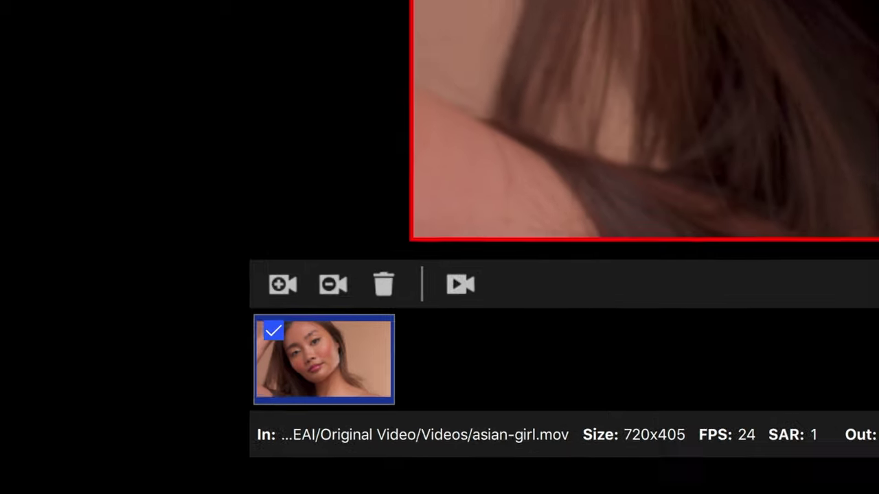
left_click(337, 259)
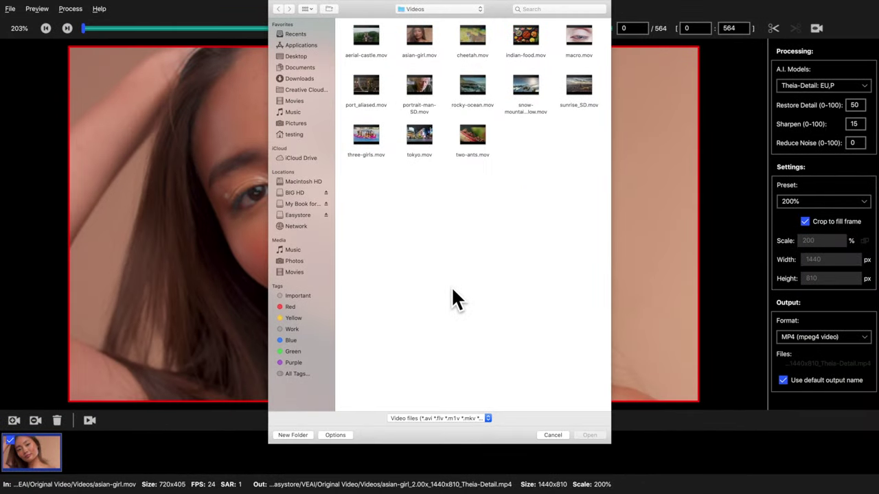
double_click(425, 30)
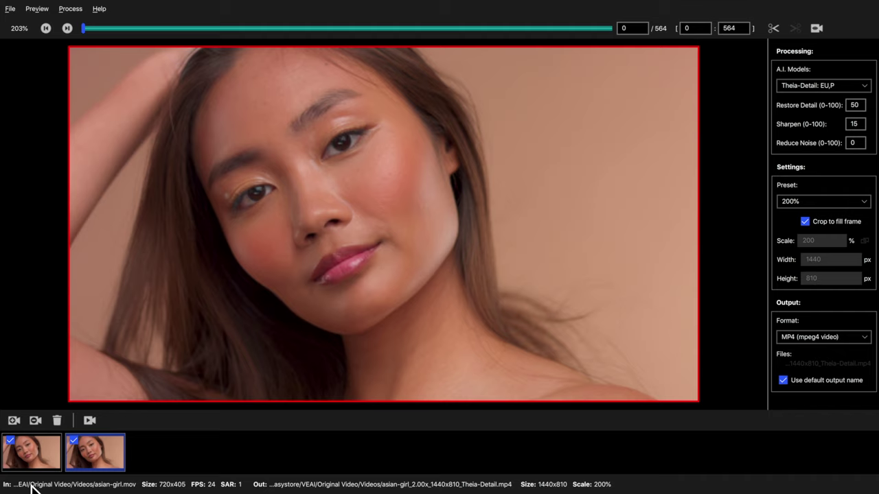
Switch the asian-girl clip to Gaia-HQ: P,HQ at HD(1920x1080) and delete the duplicate
left_click(50, 470)
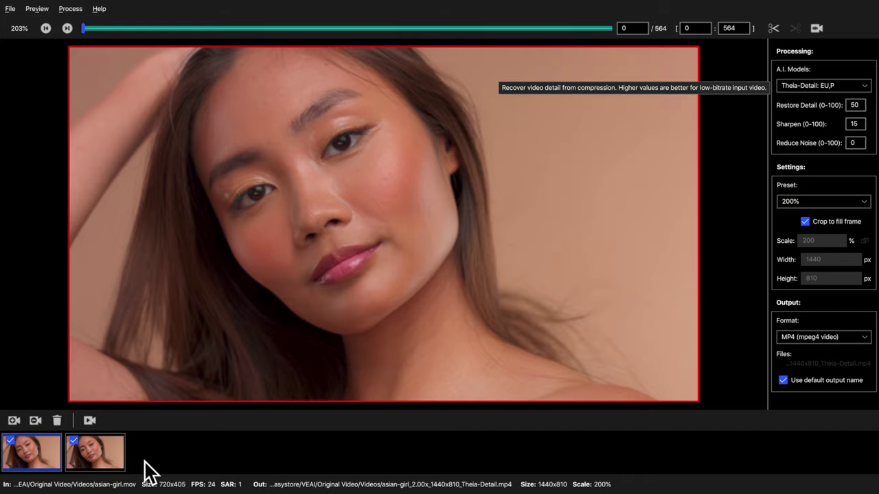
left_click(109, 440)
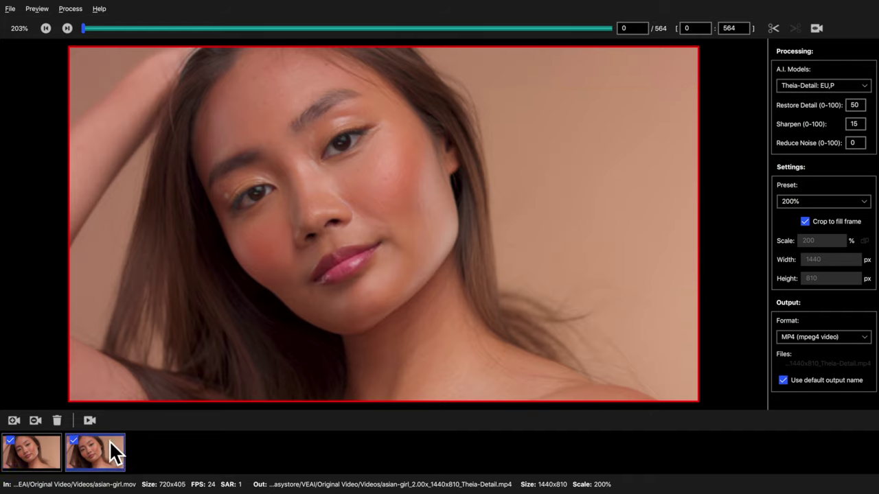
left_click(819, 87)
left_click(811, 124)
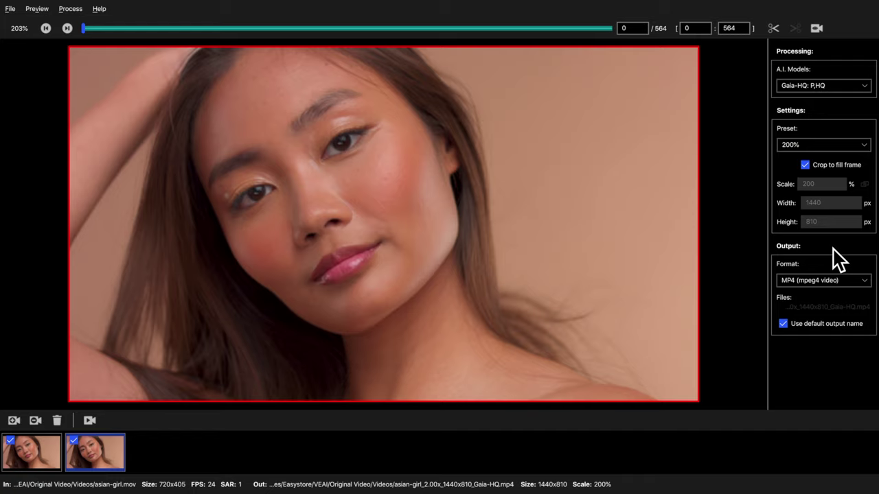
key("Delete")
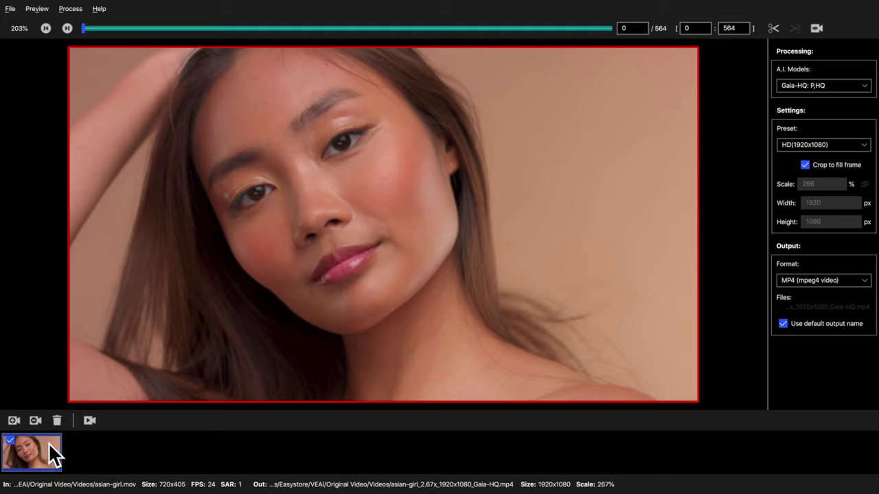
Start batch processing of the checked asian-girl.mov clip
left_click(89, 422)
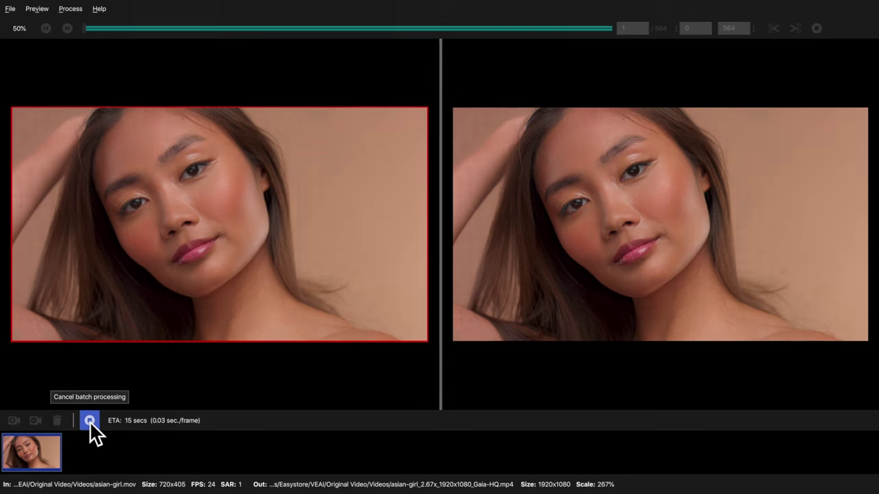